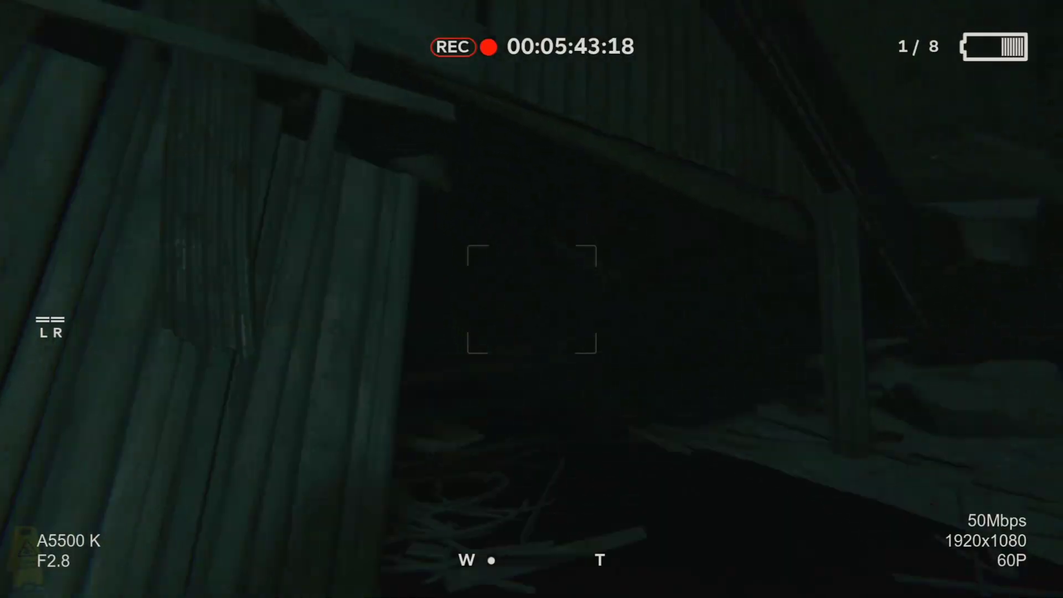
key(w)
key(w)
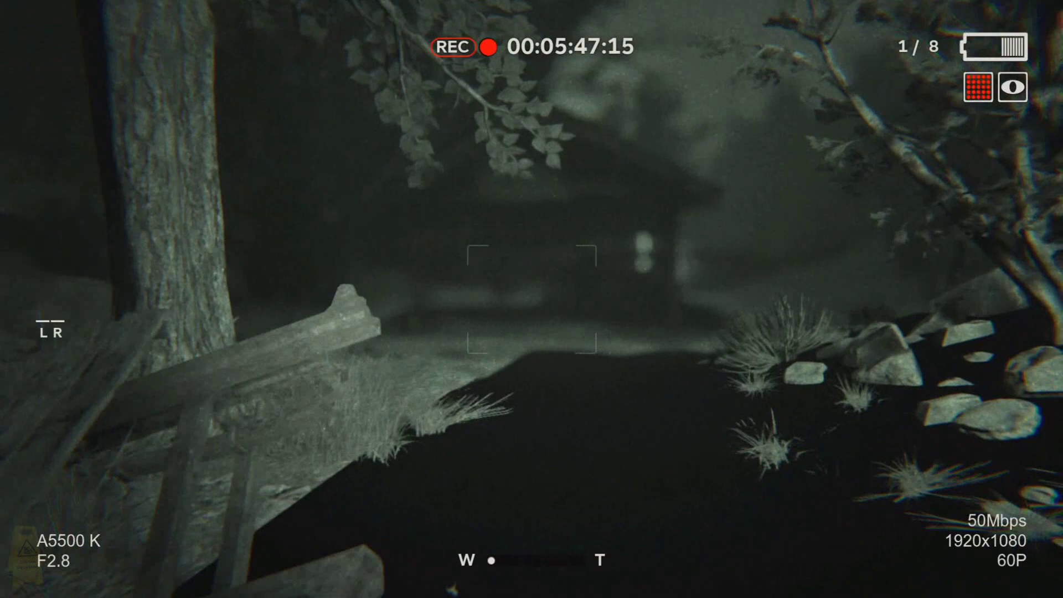
key(w)
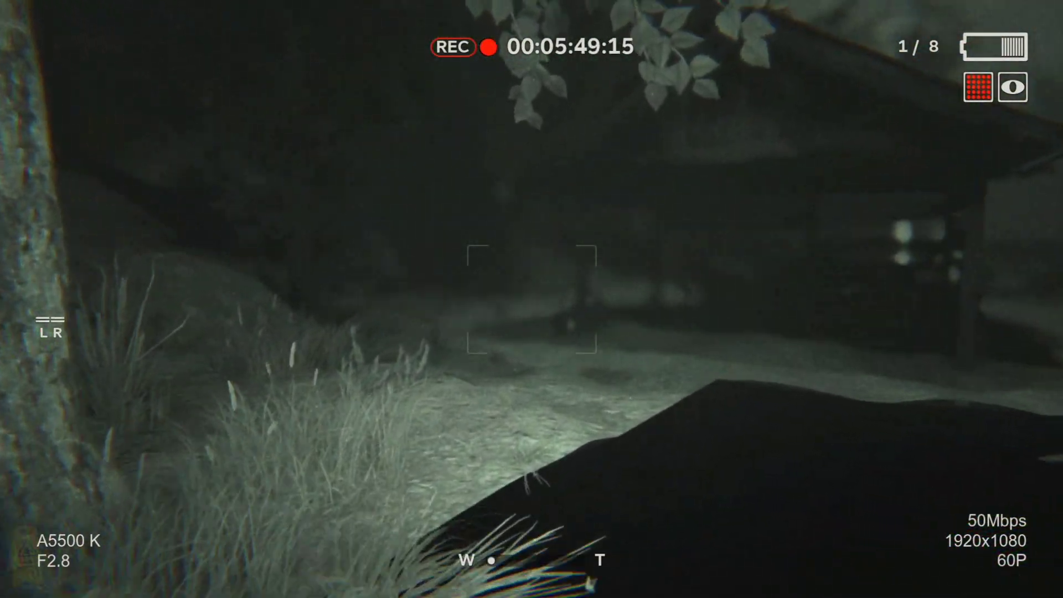
key(w)
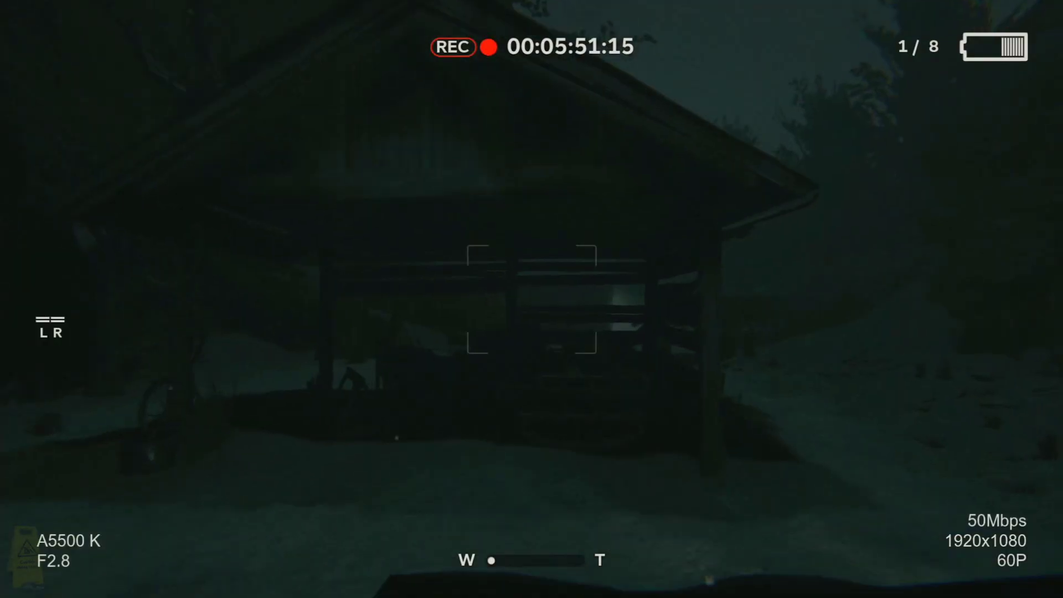
right_click(532, 299)
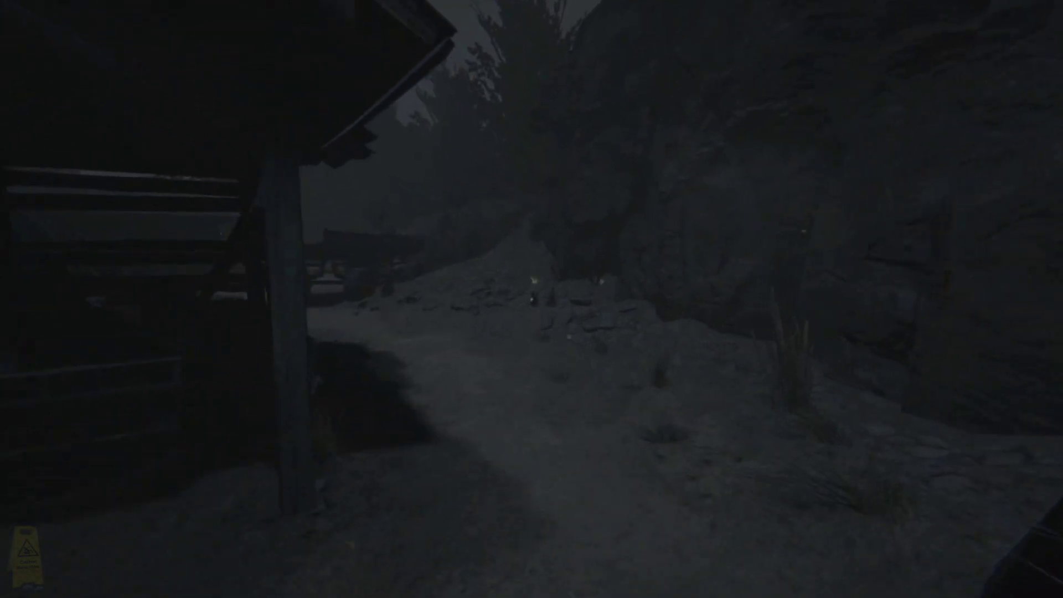
key(w)
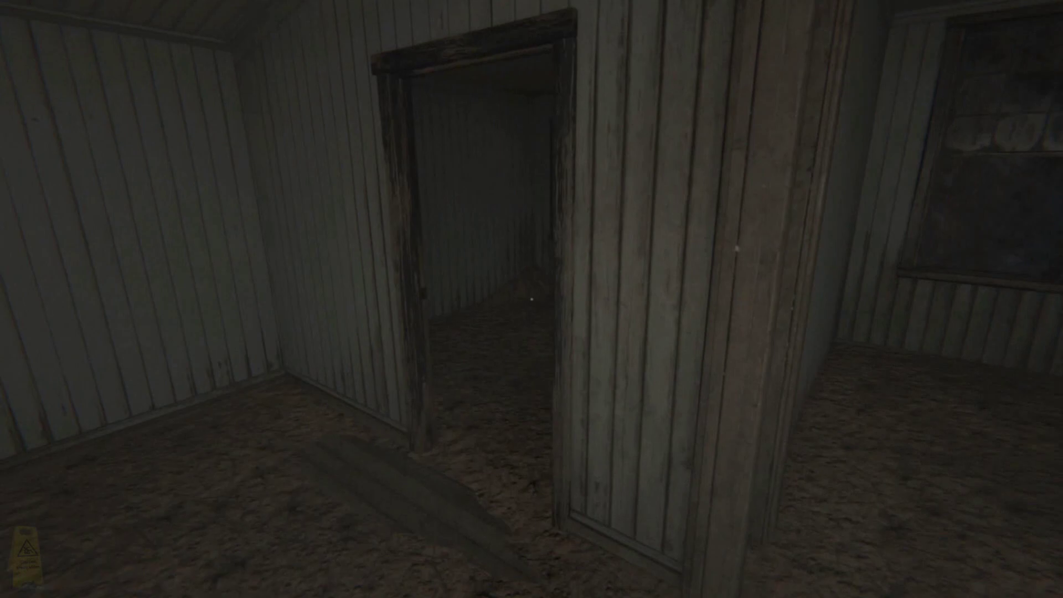
key(w)
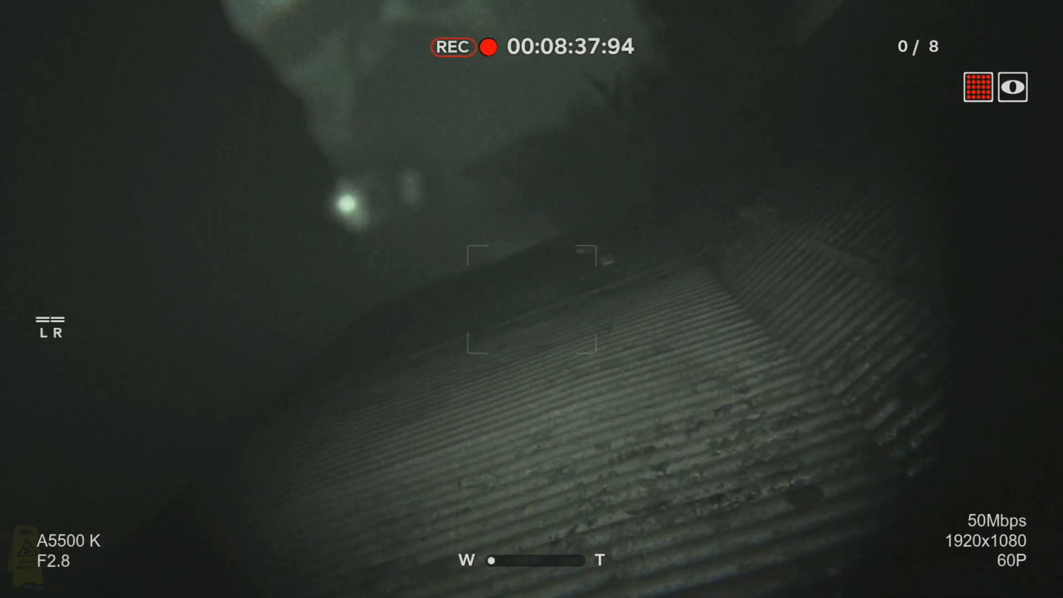
key(w)
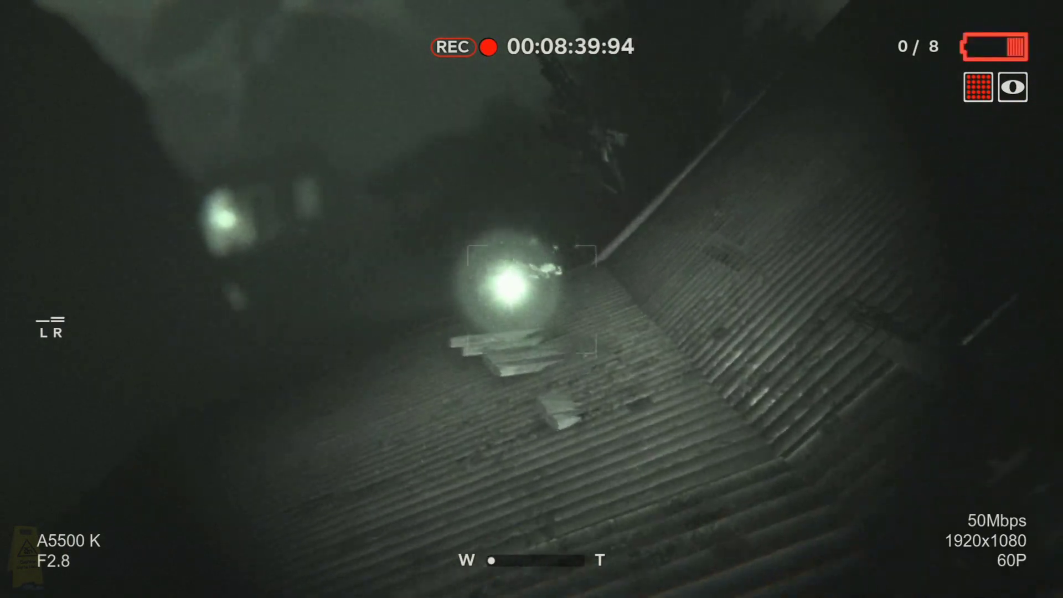
key(w)
key(w)
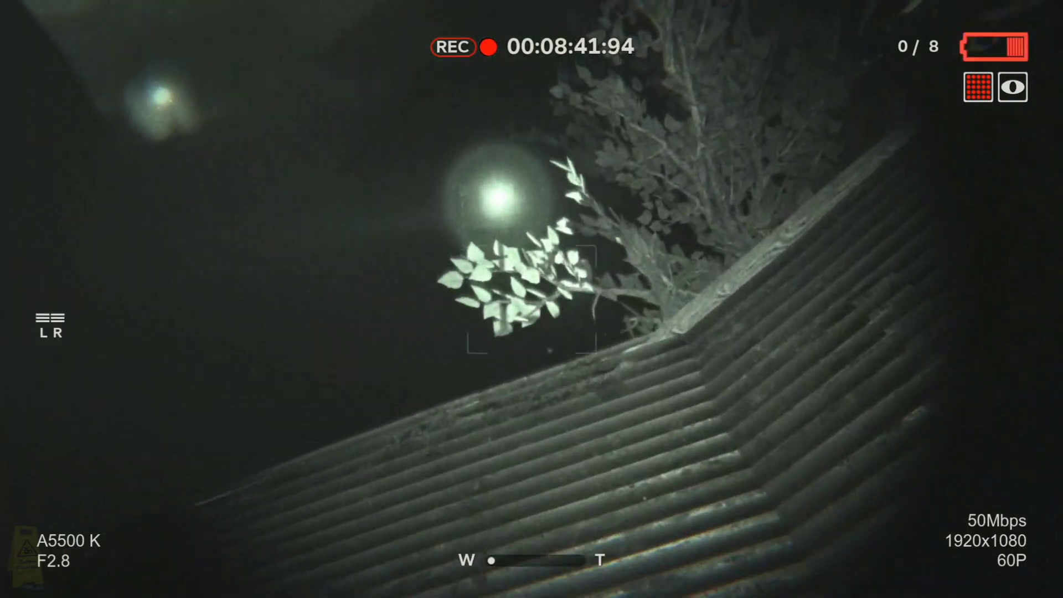
key(w)
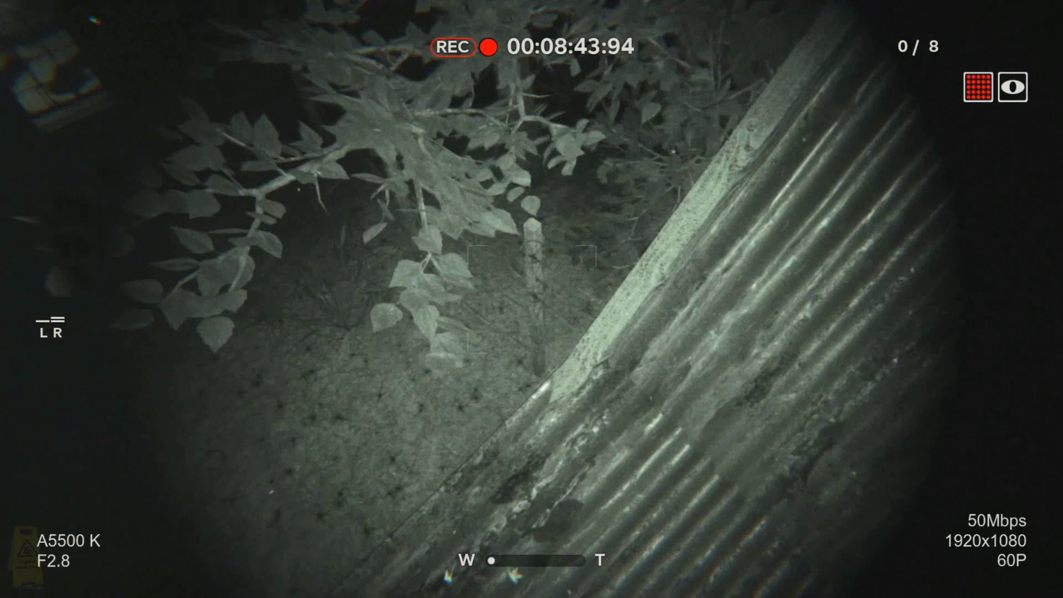
key(w)
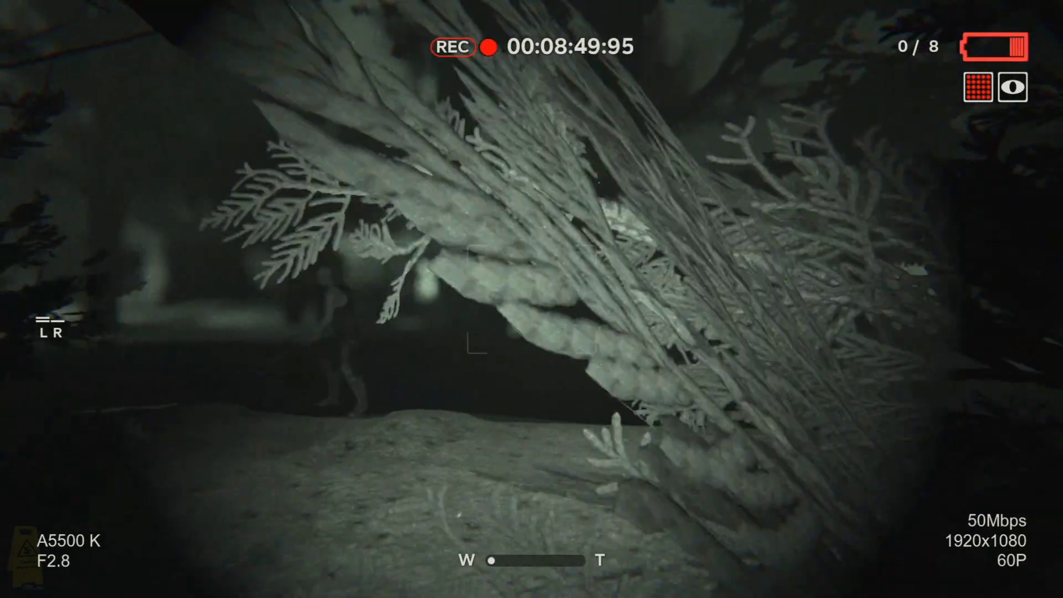
key(w)
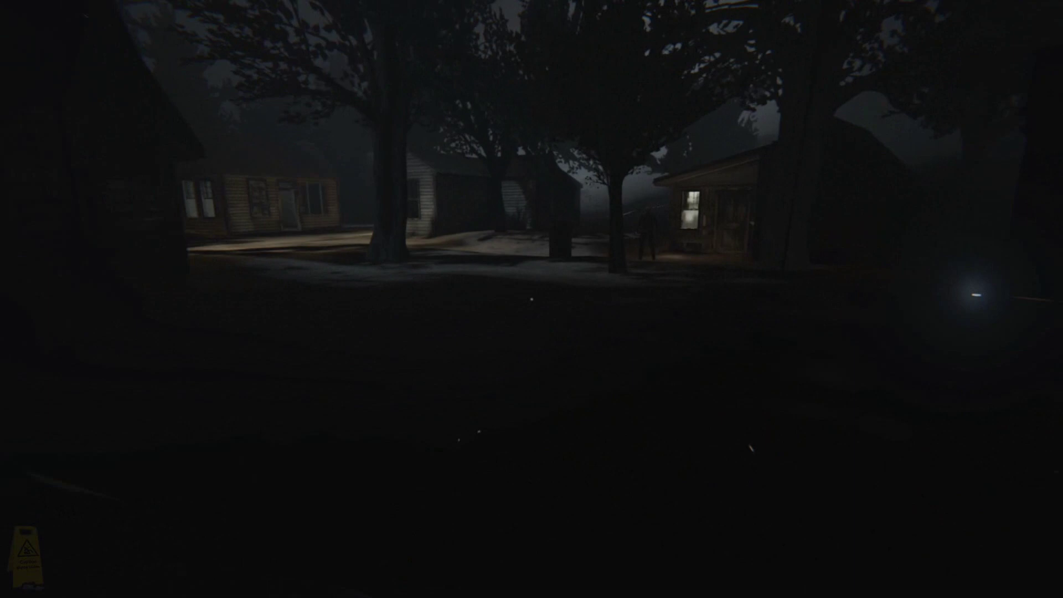
right_click(532, 299)
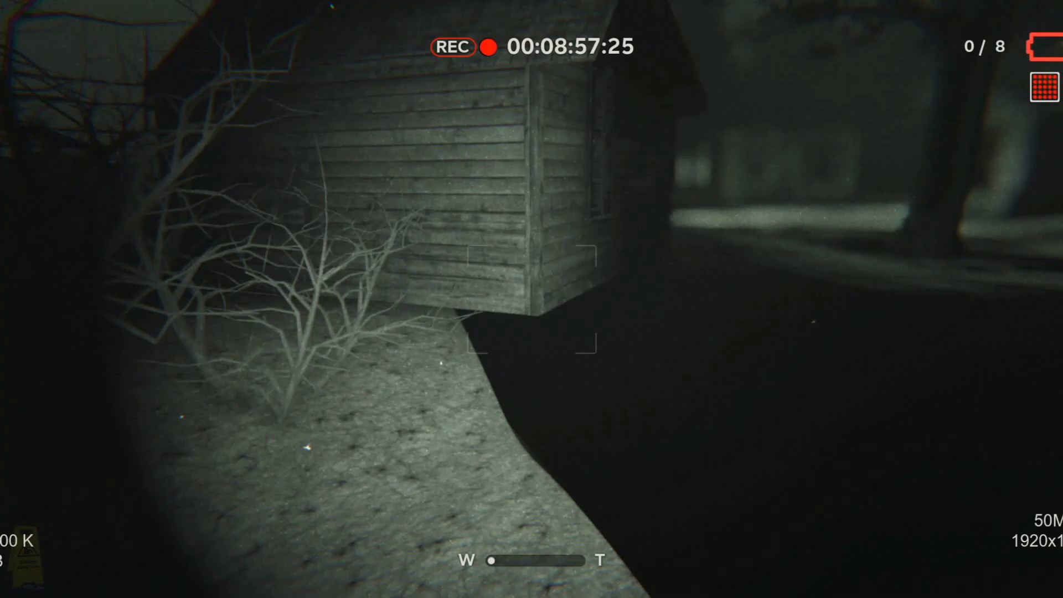
key(w)
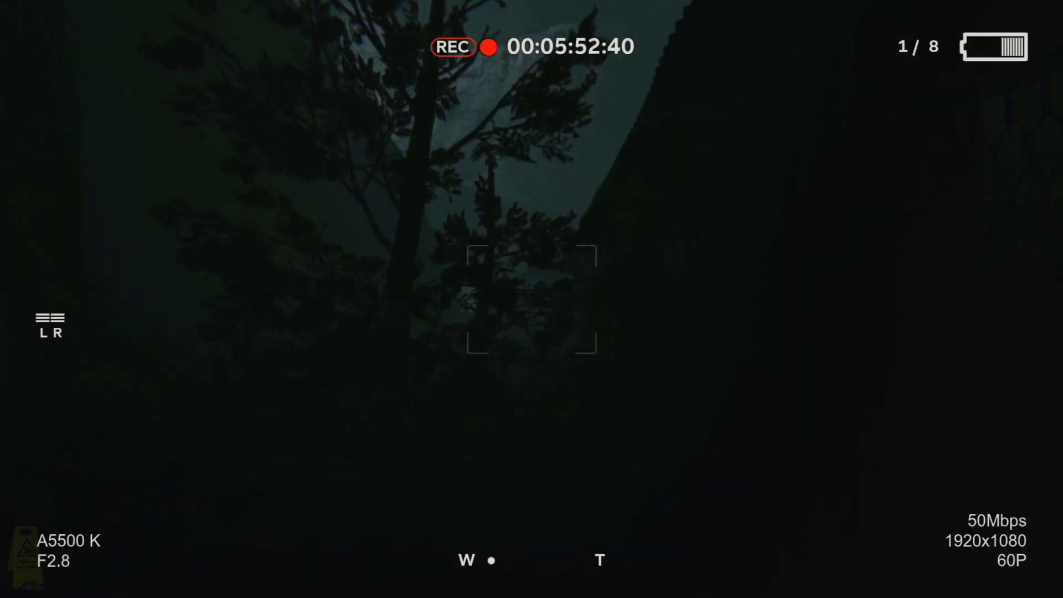
key(f)
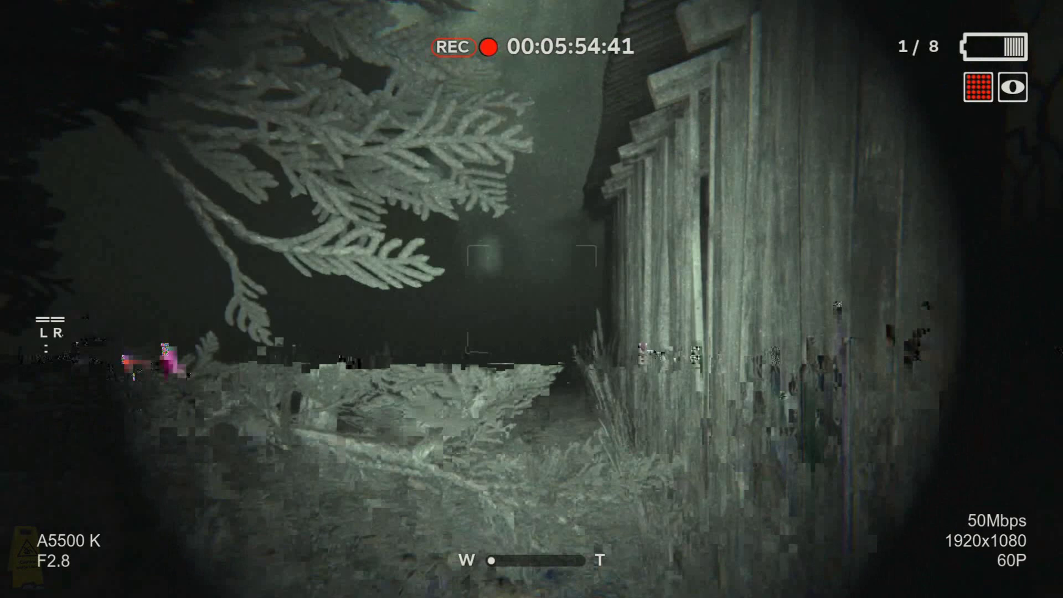
key(w)
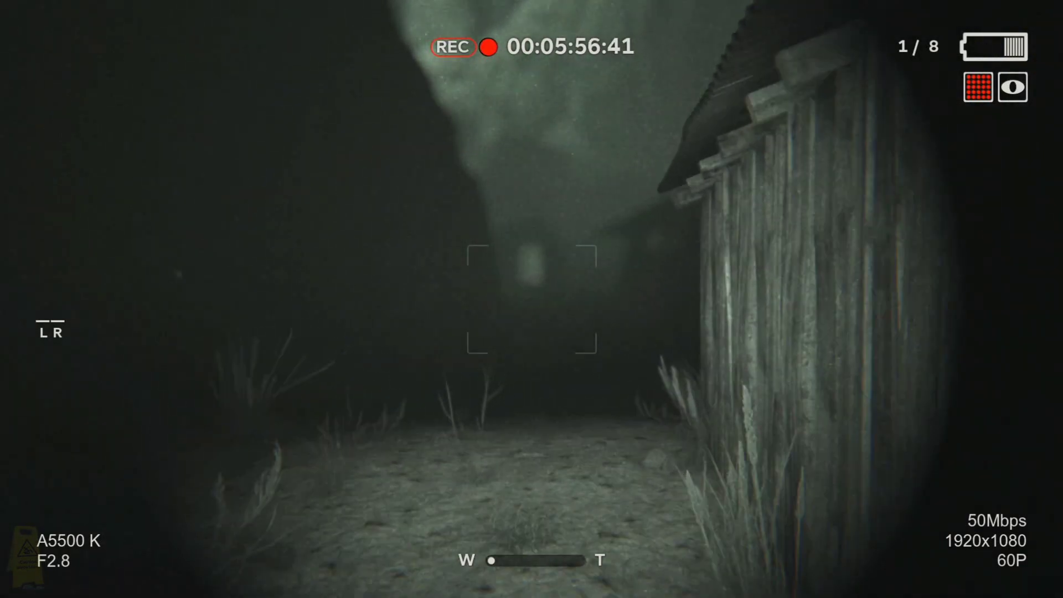
key(w)
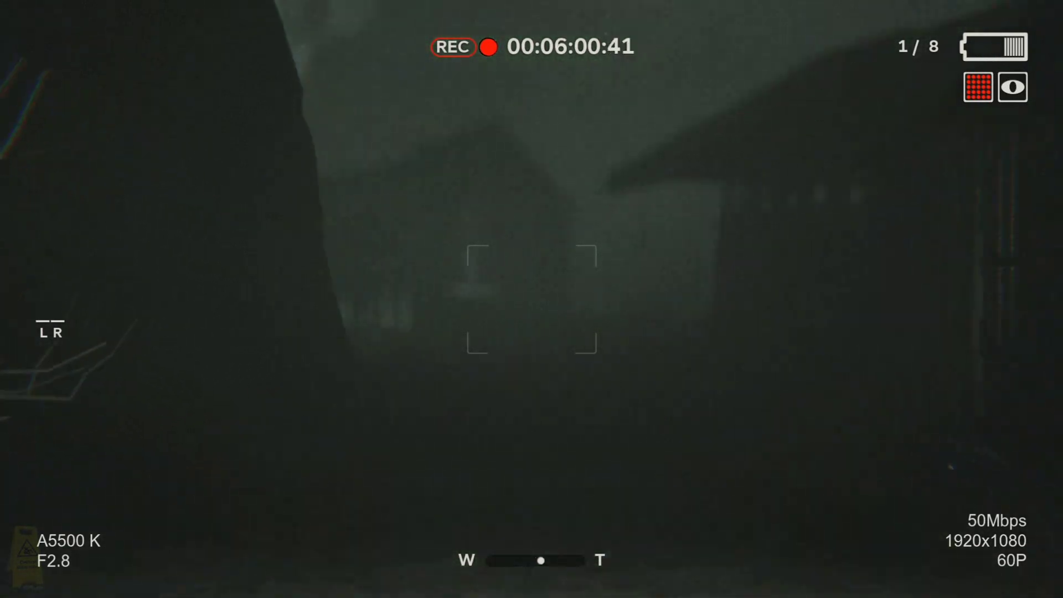
scroll(532, 300, up, 5)
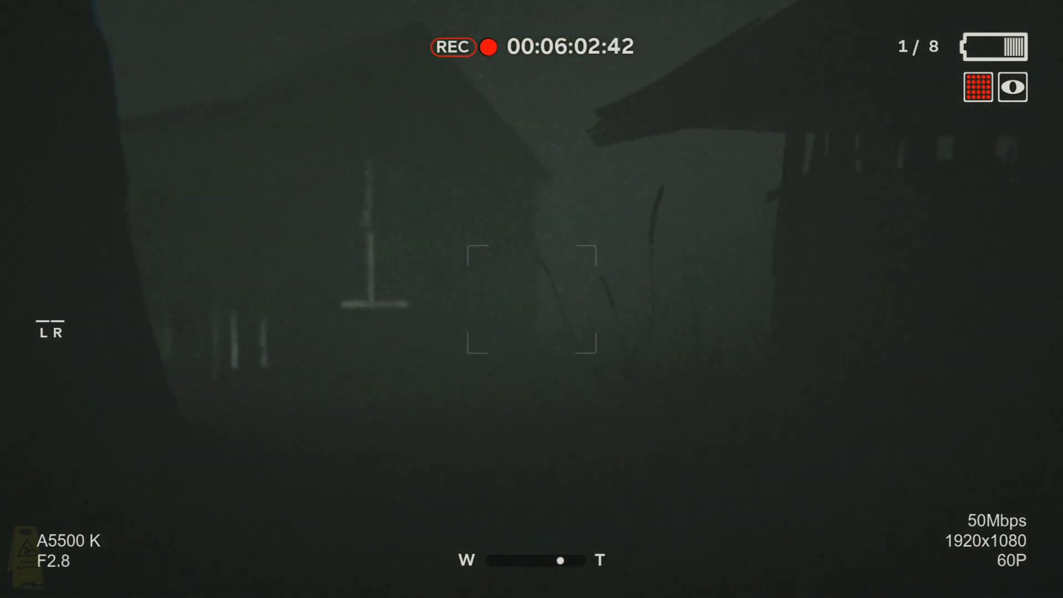
scroll(532, 299, down, 5)
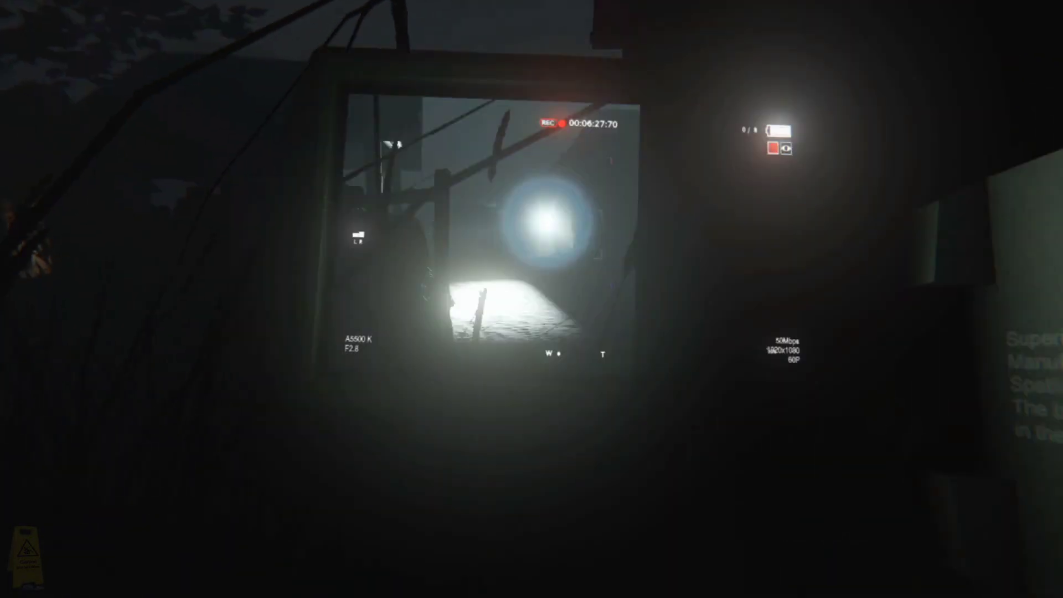
key(w)
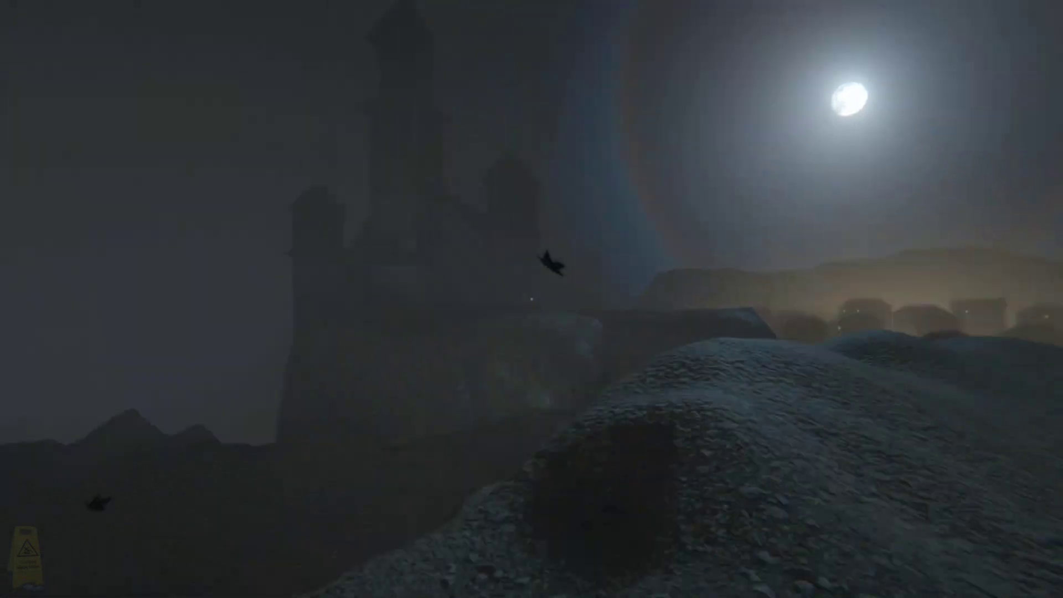
key(c)
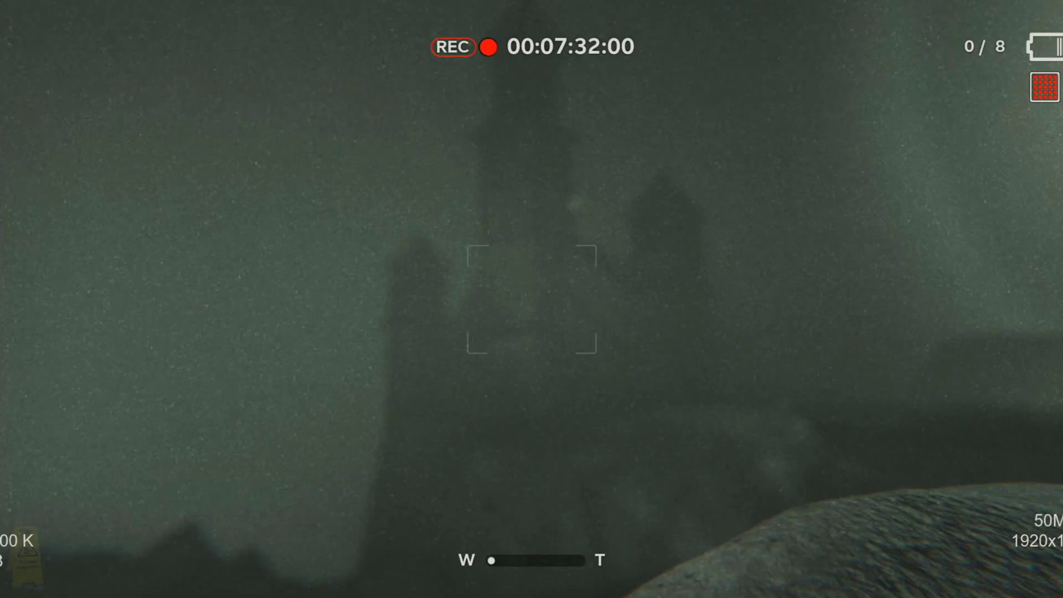
key(f)
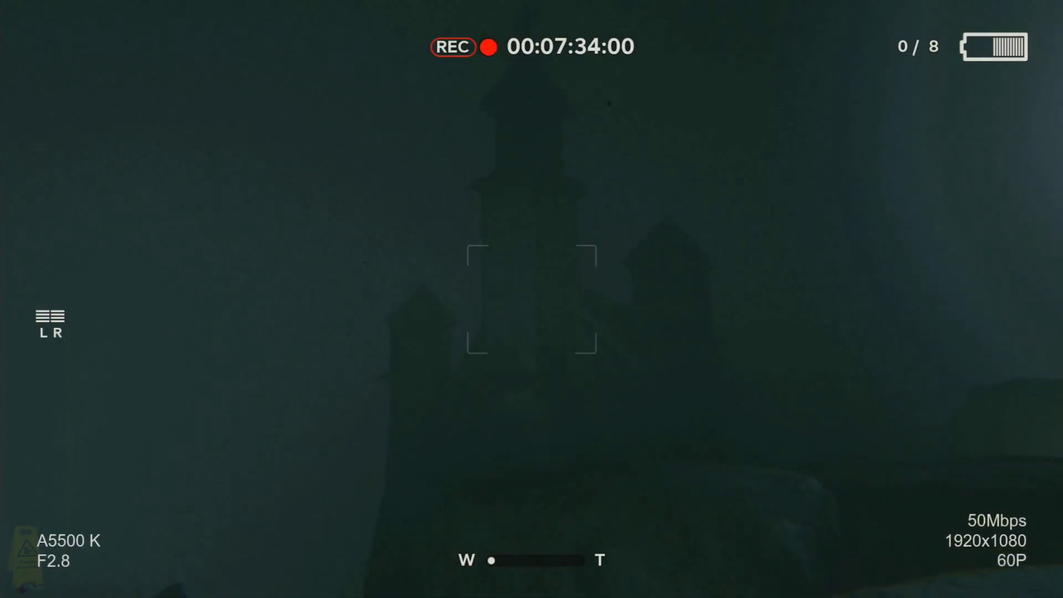
key(f)
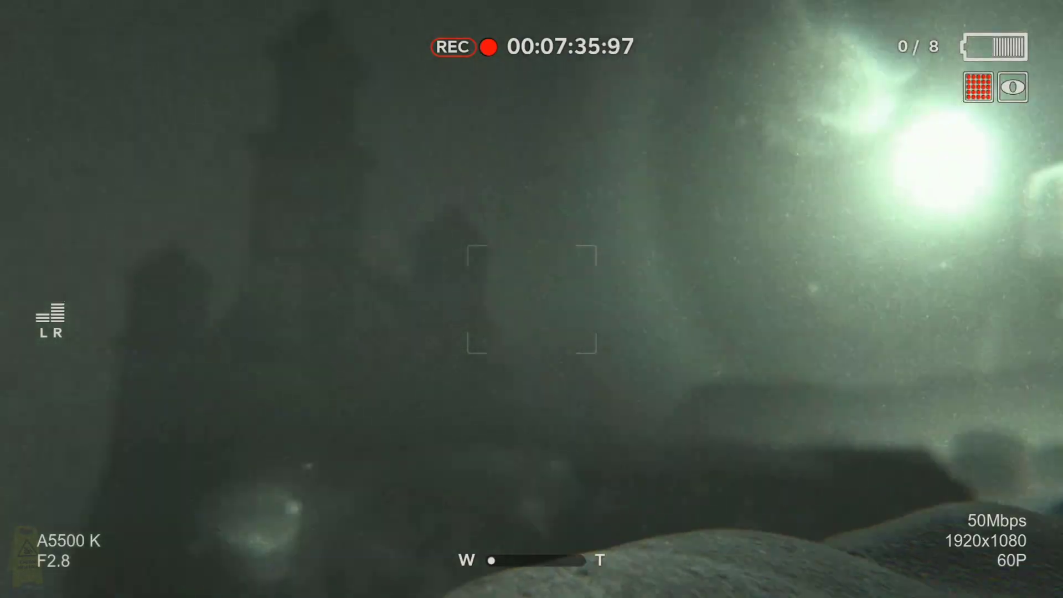
key(f)
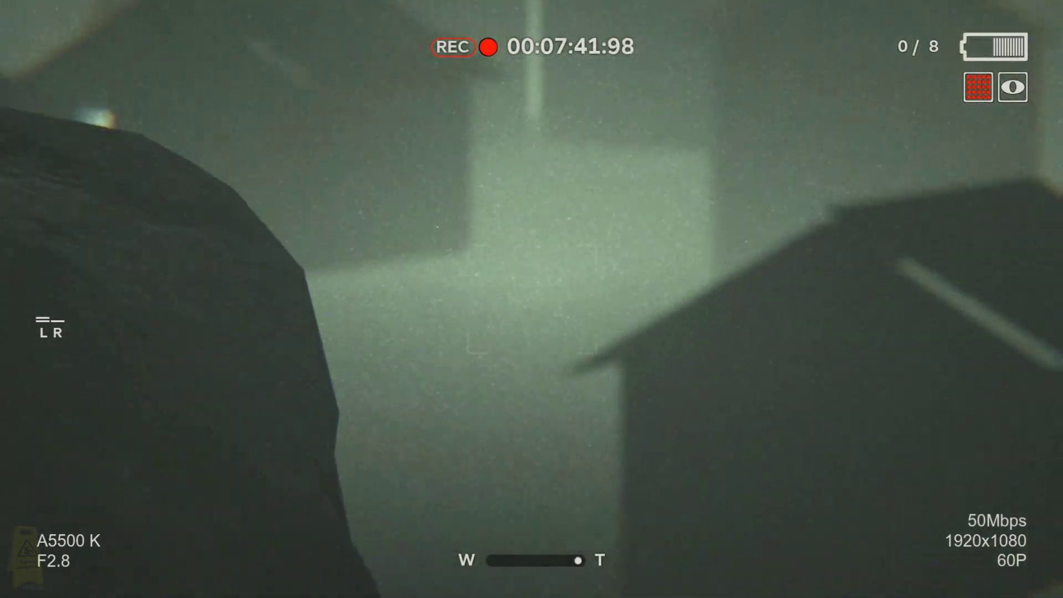
key(f)
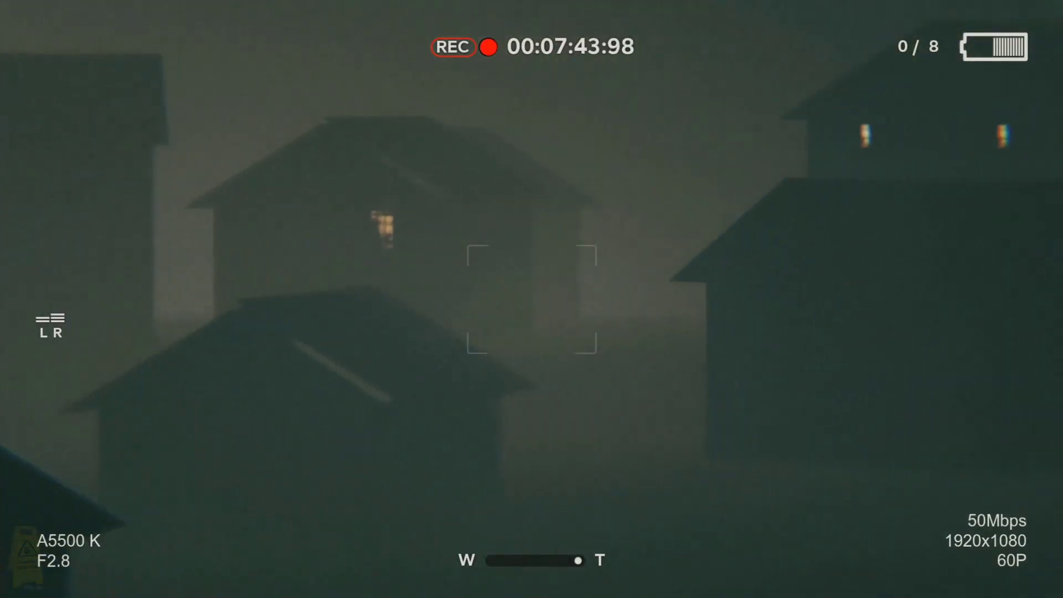
scroll(532, 299, down, 5)
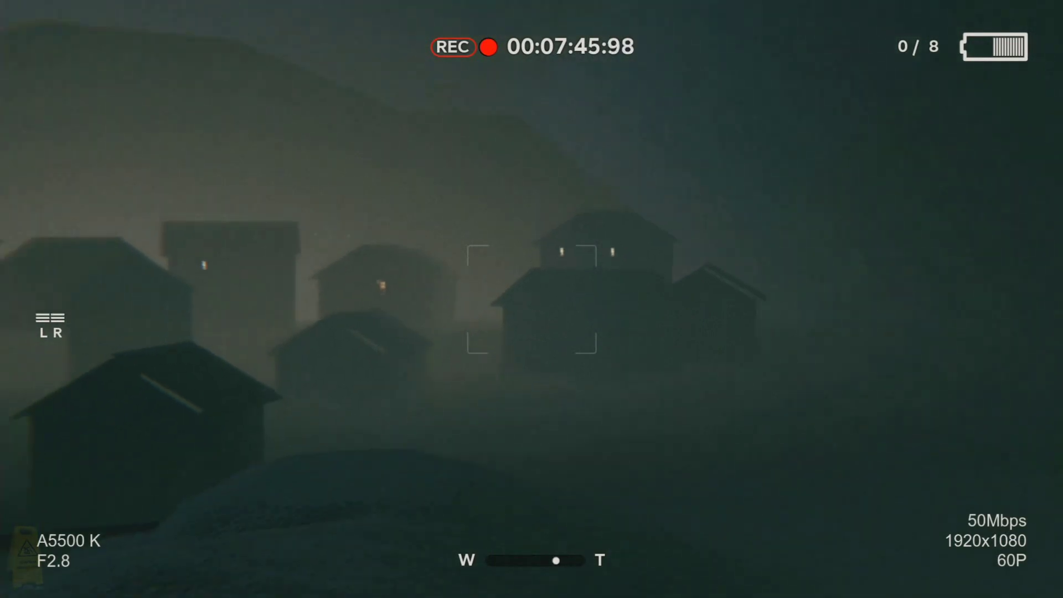
right_click(532, 299)
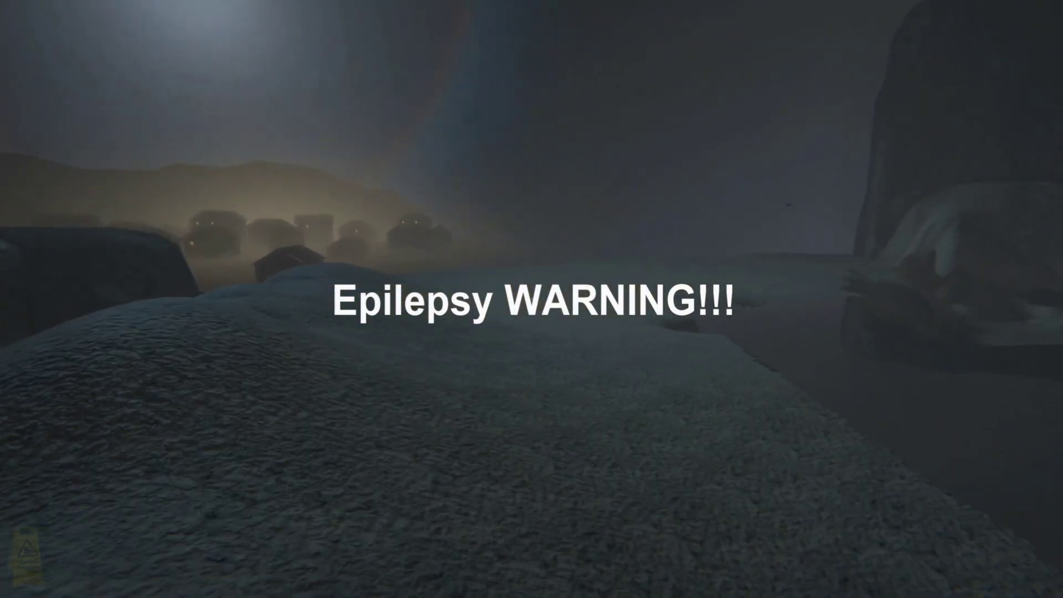